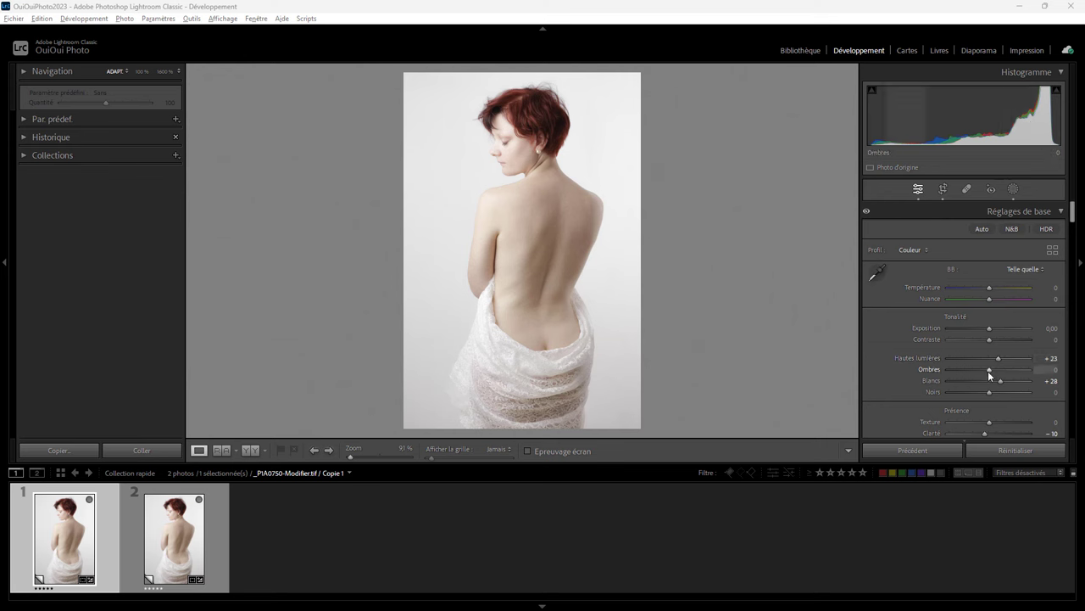
Step: Set Copie 1's Shadows to exactly +20 in the Basic panel, then move to Copie 2
drag(991, 370, 1011, 369)
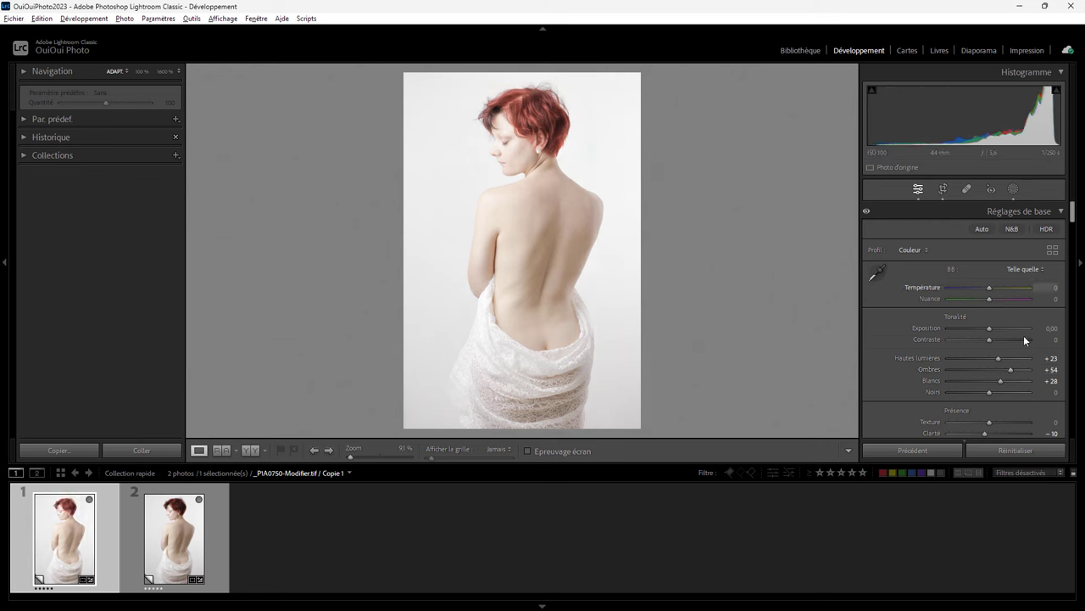
double_click(1012, 373)
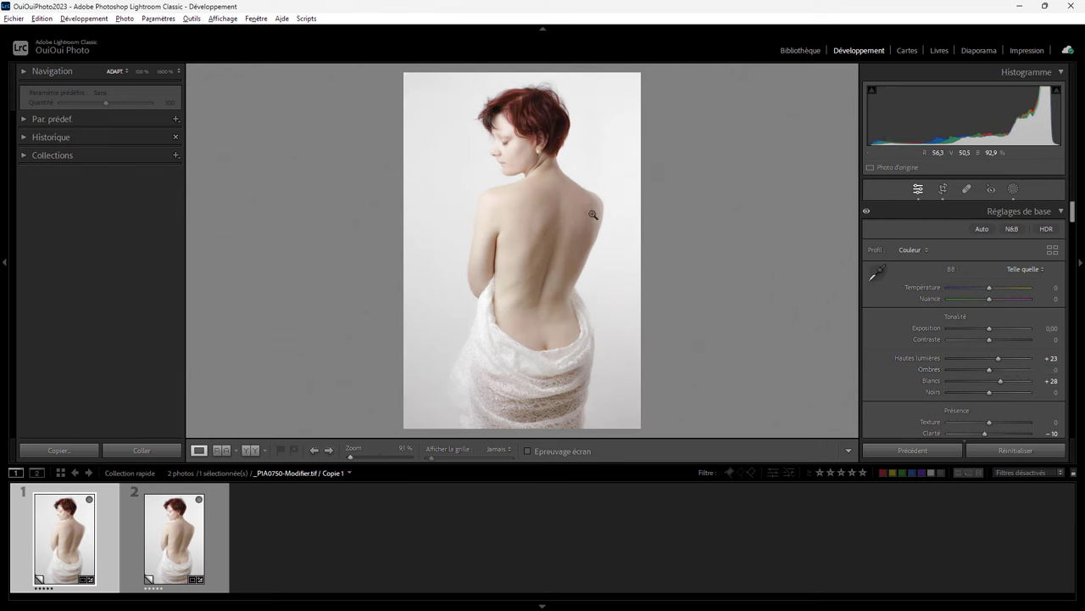
click(1055, 369)
text(20)
key(Return)
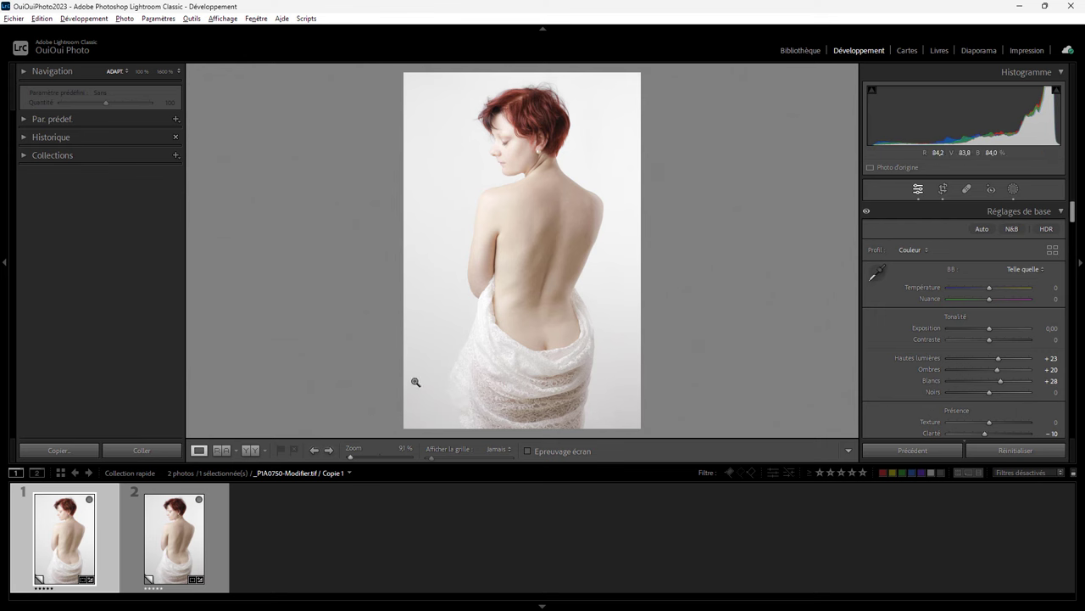
click(191, 534)
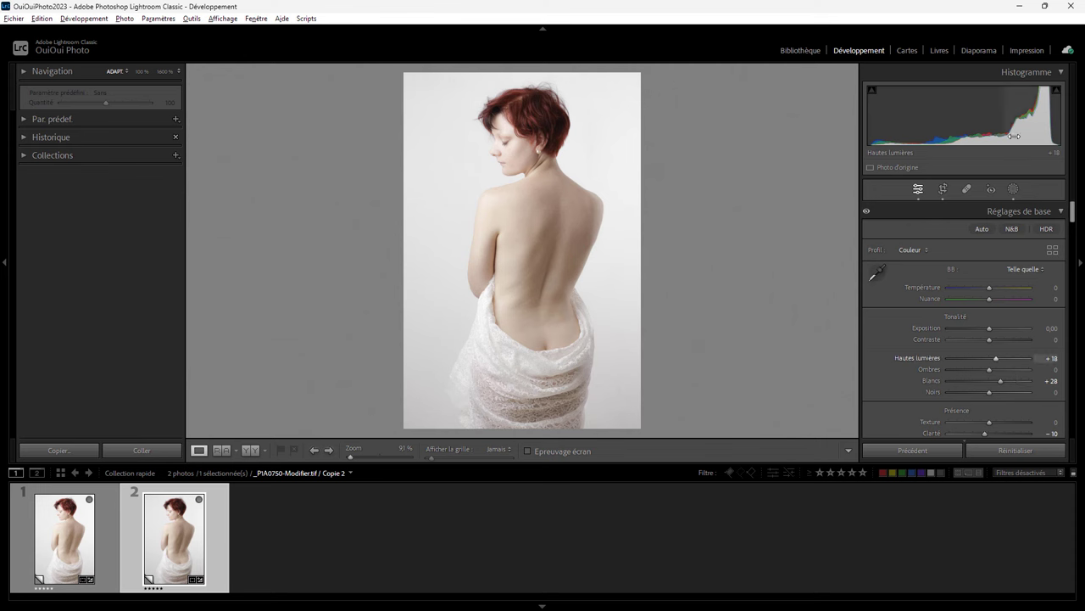
Step: Create a new Luminance Range mask on Copie 2
click(1013, 190)
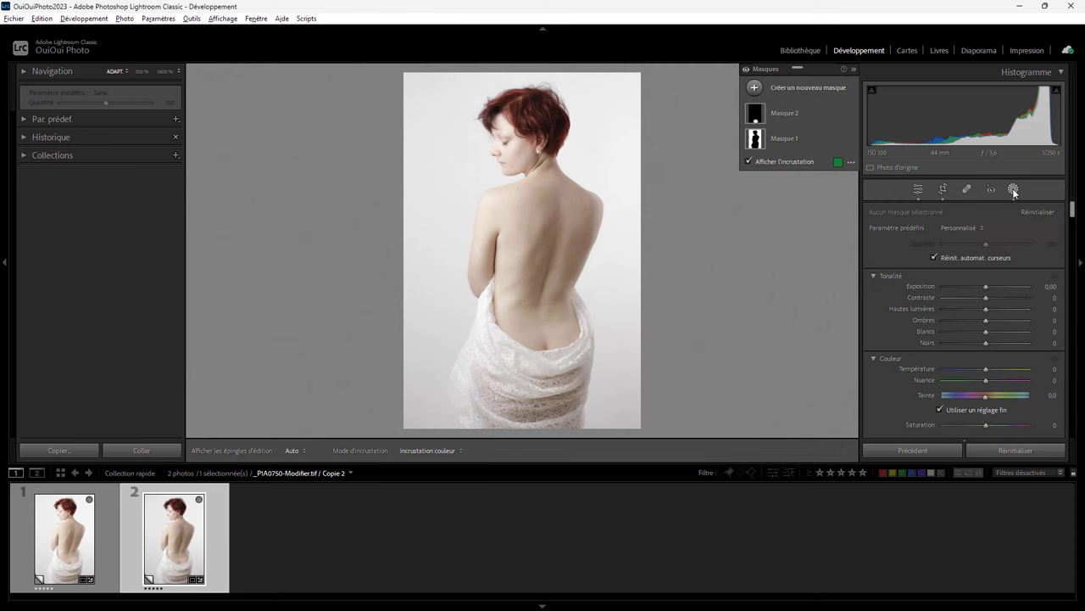
click(755, 87)
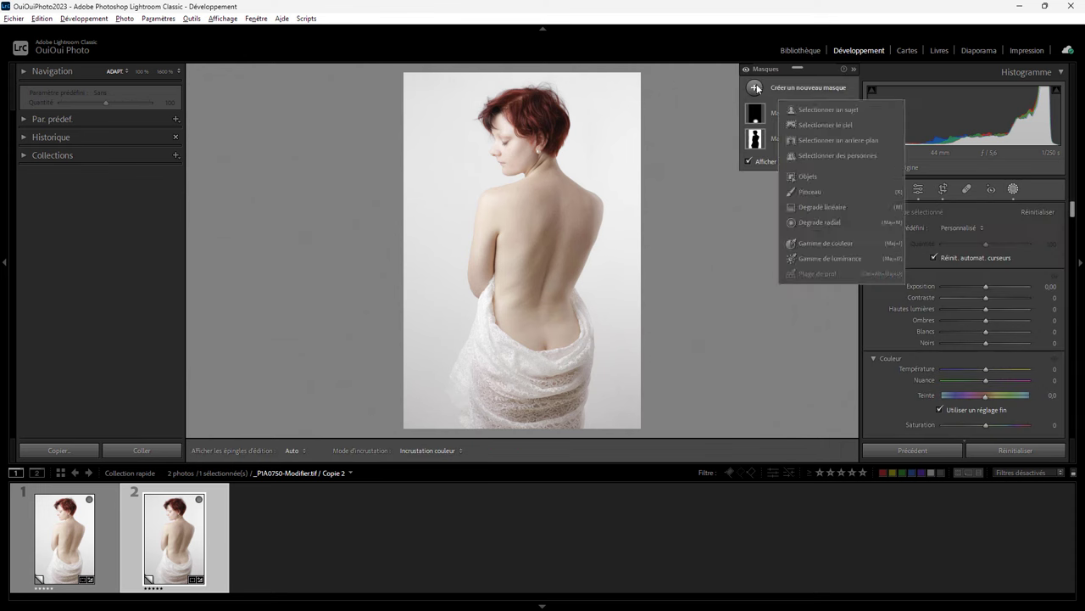
click(812, 257)
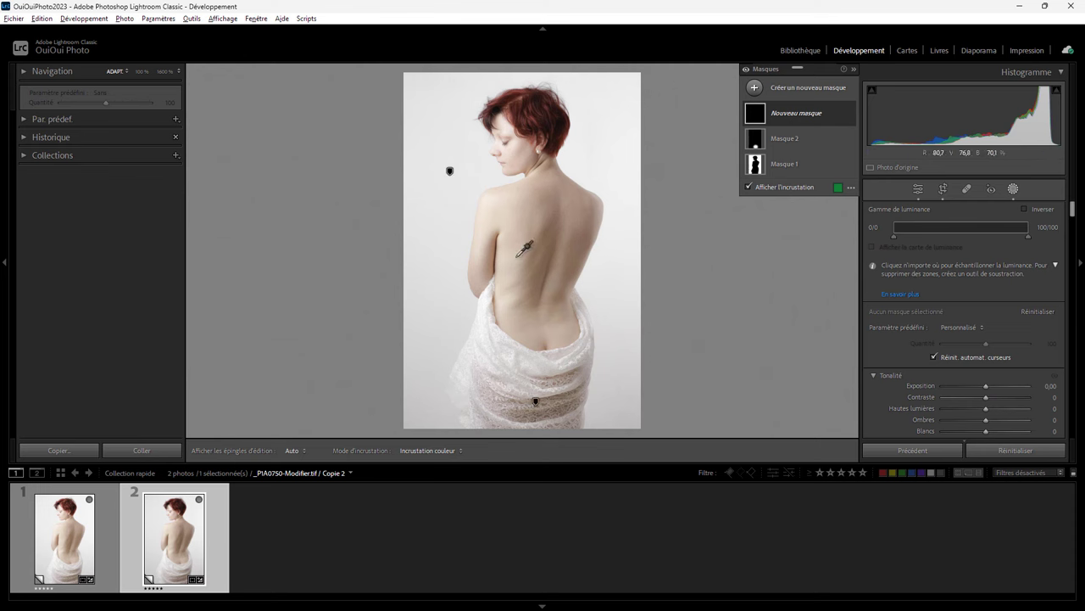
Step: Narrow the mask's luminance range to the darkest tones, about 0–1/19
click(1029, 228)
drag(1023, 227, 898, 237)
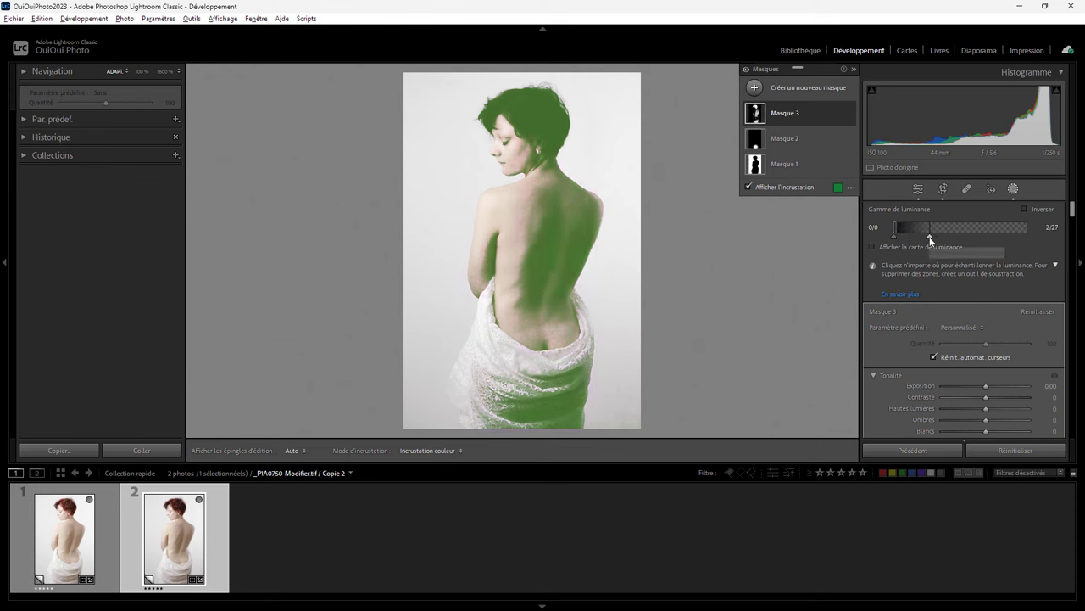
key(shift+w)
mouse_move(930, 240)
mouse_down()
mouse_move(903, 242)
mouse_move(913, 242)
mouse_move(905, 227)
mouse_up()
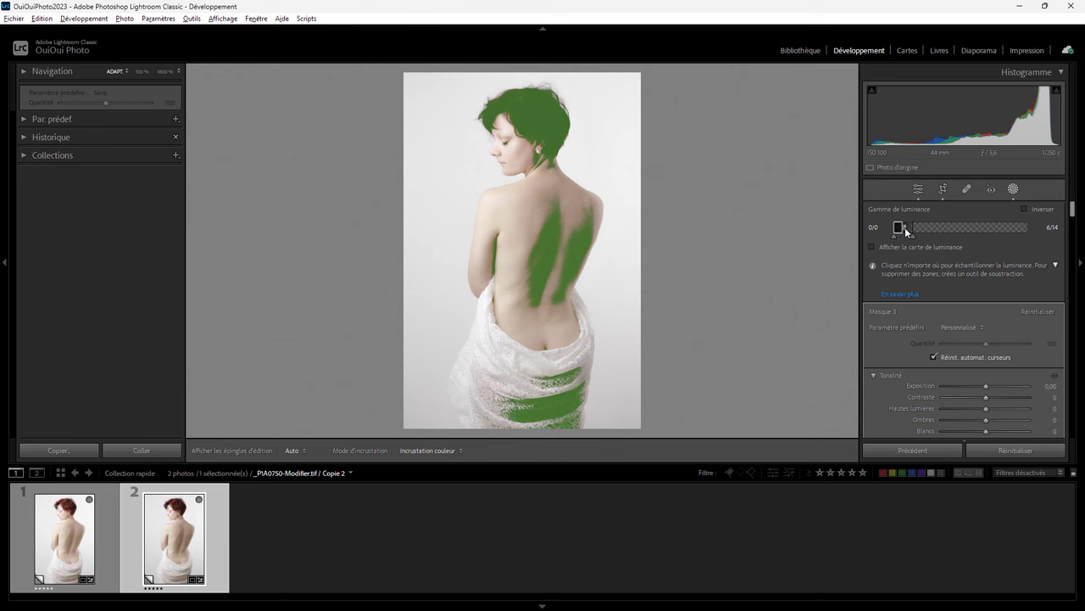
drag(914, 234, 901, 227)
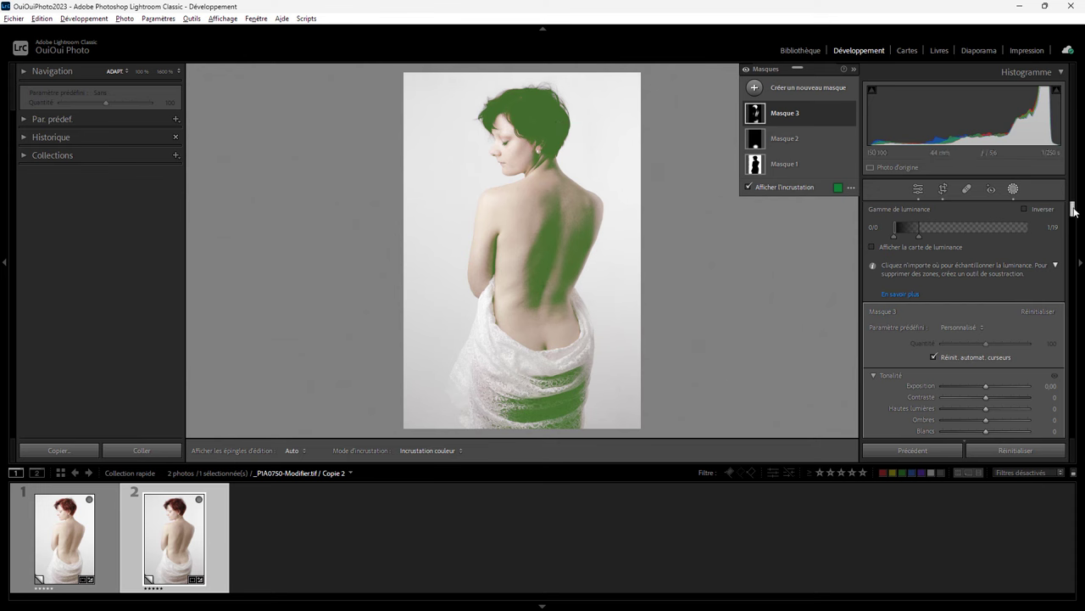
Step: Raise Masque 3's Shadows to +19 so only the masked dark tones brighten
scroll(1073, 210, down, 2)
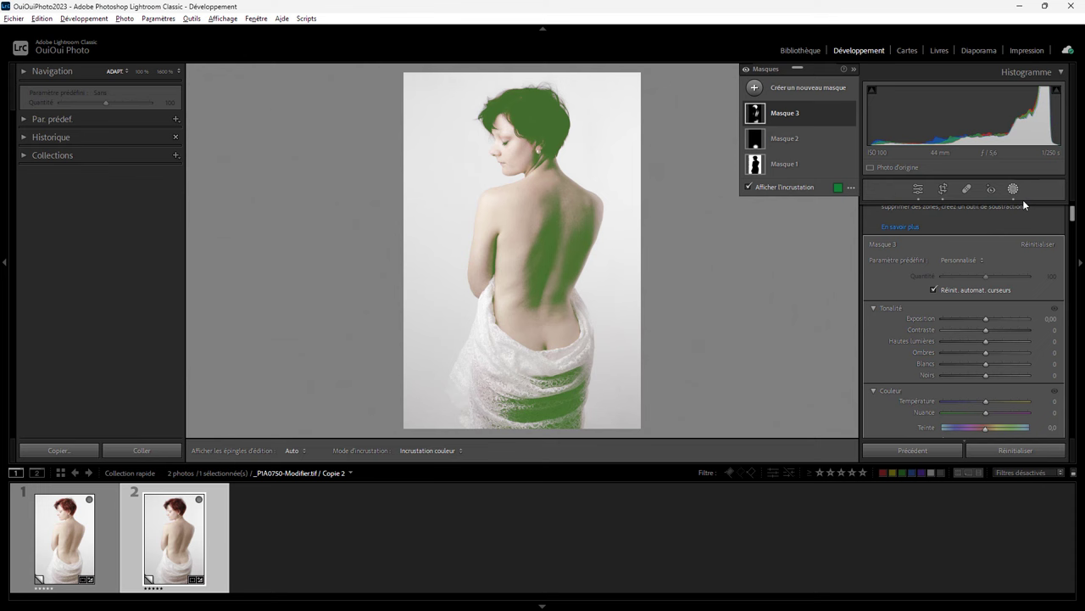
drag(989, 352, 1009, 350)
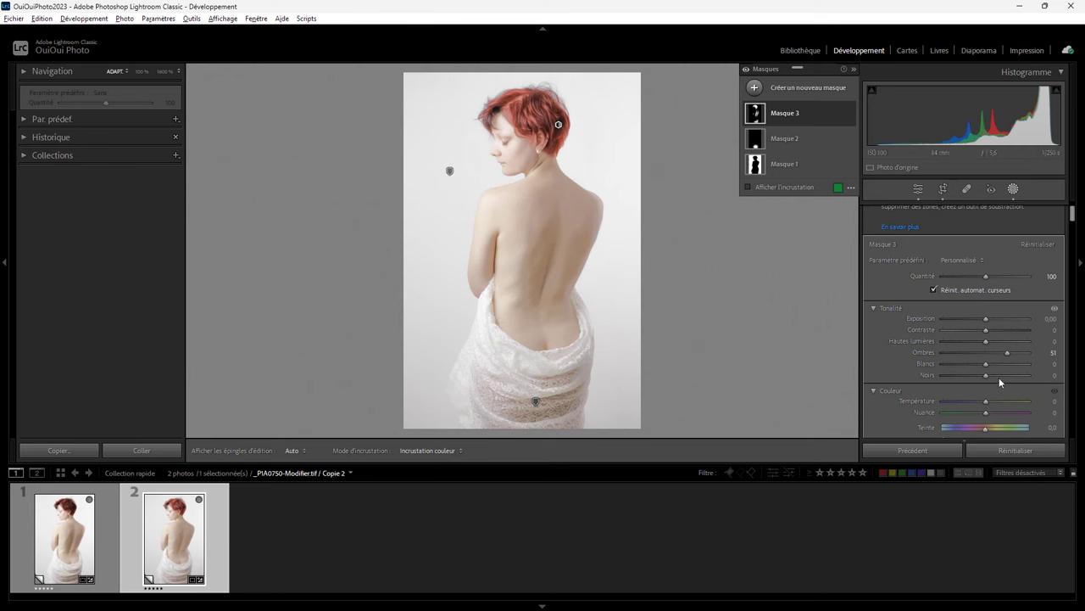
double_click(1006, 351)
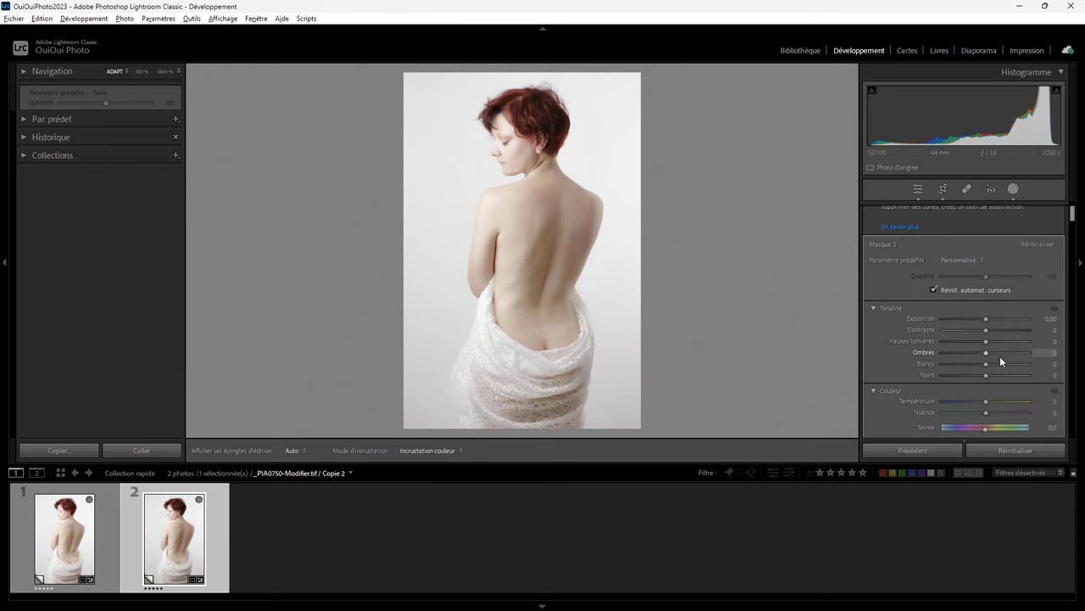
click(986, 352)
drag(988, 352, 991, 352)
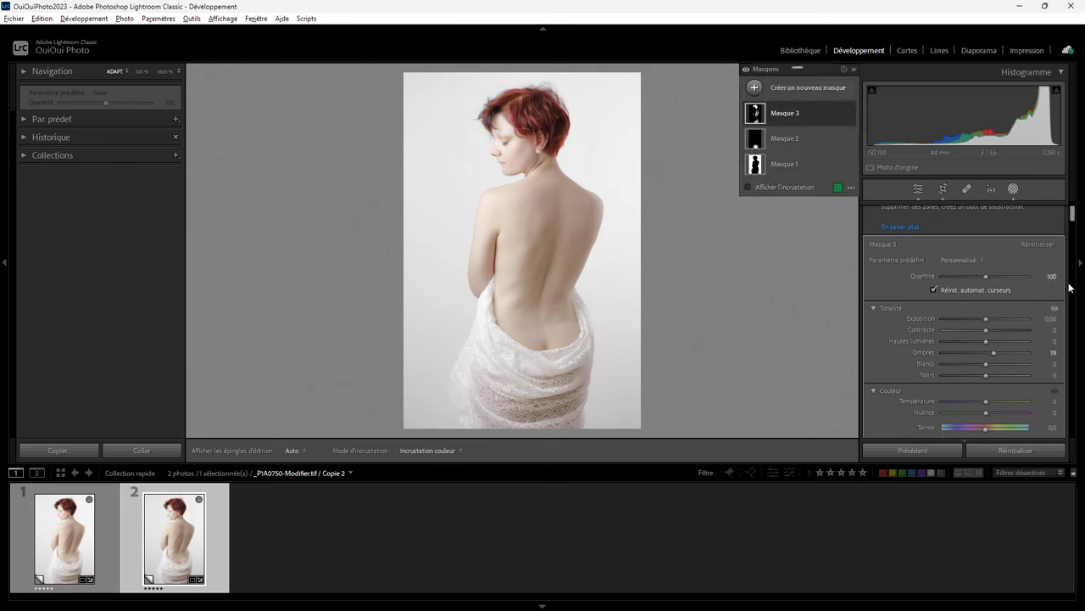
scroll(1074, 219, up, 2)
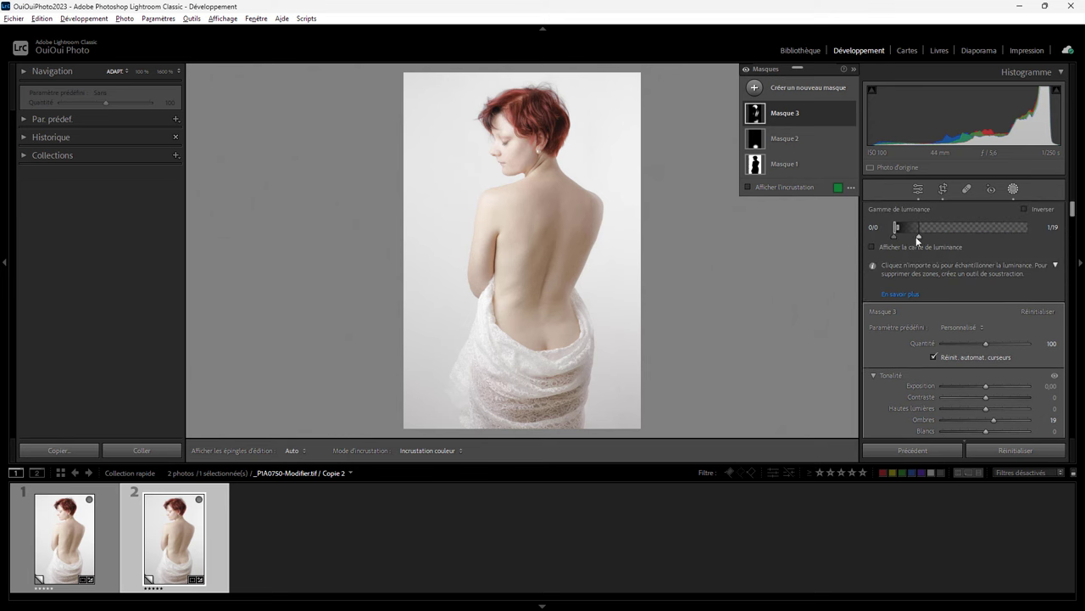
Step: Nudge Masque 3's upper feather handle right so the range ends at 1/22
mouse_move(920, 235)
mouse_down()
mouse_move(936, 234)
mouse_move(924, 235)
mouse_up()
mouse_move(575, 183)
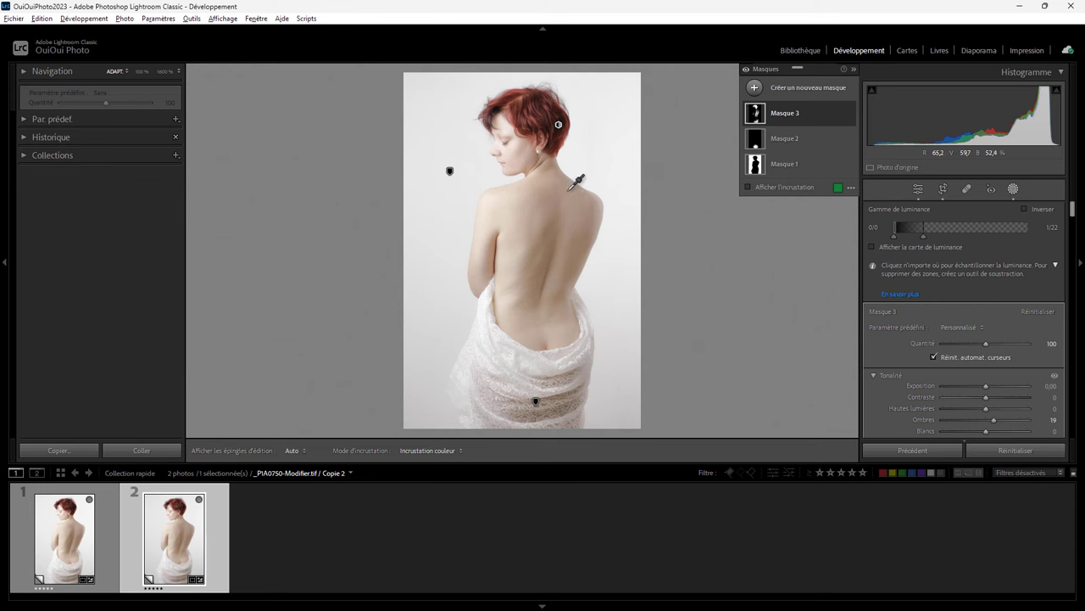
Step: Flip repeatedly between Copie 1 and Copie 2 to compare them, ending on Copie 1
click(83, 546)
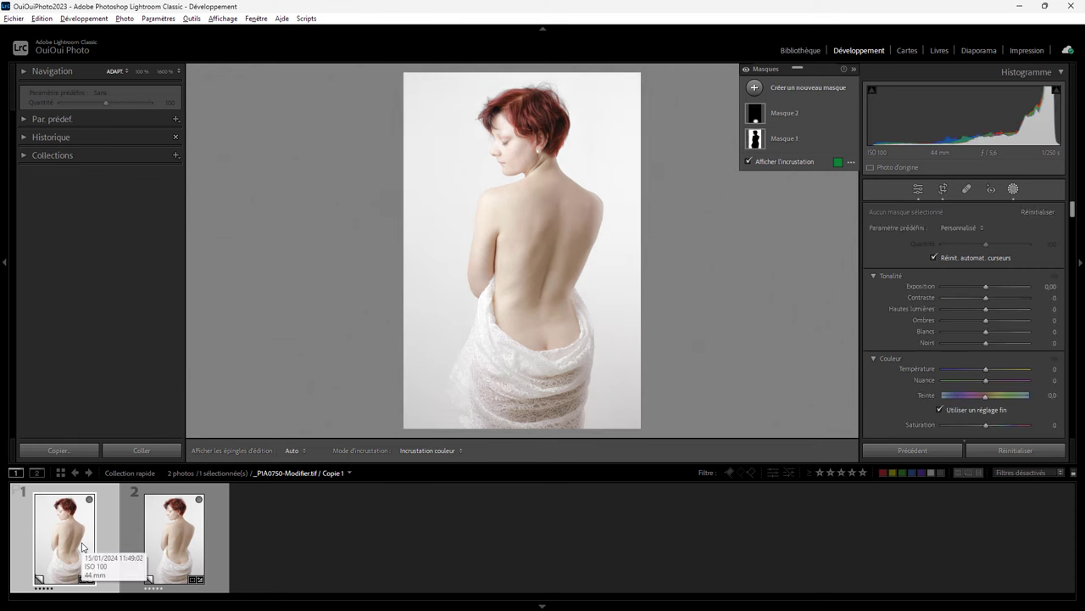
click(153, 547)
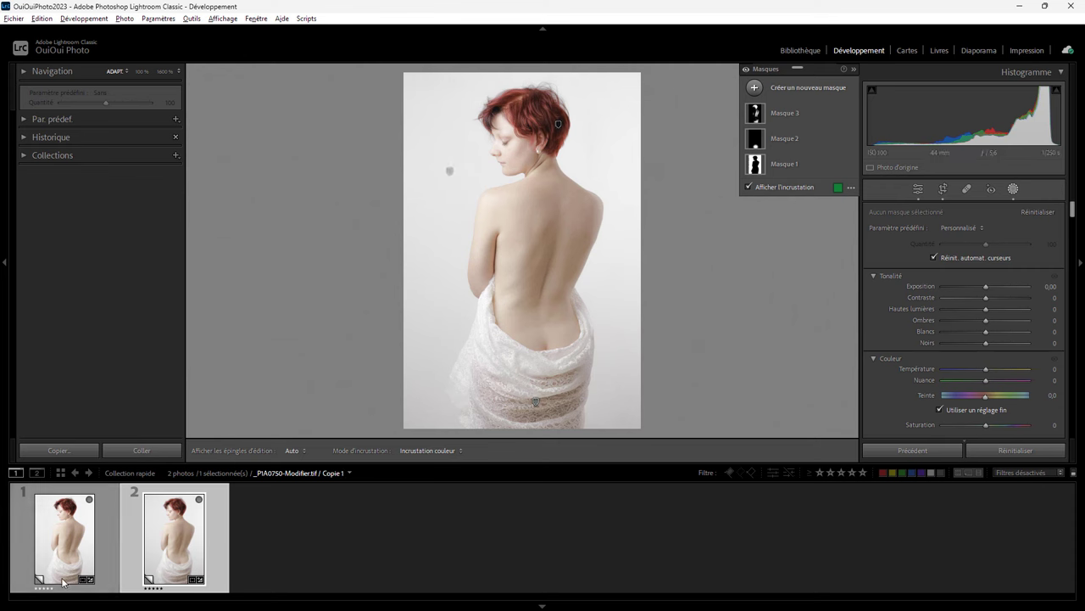
click(67, 530)
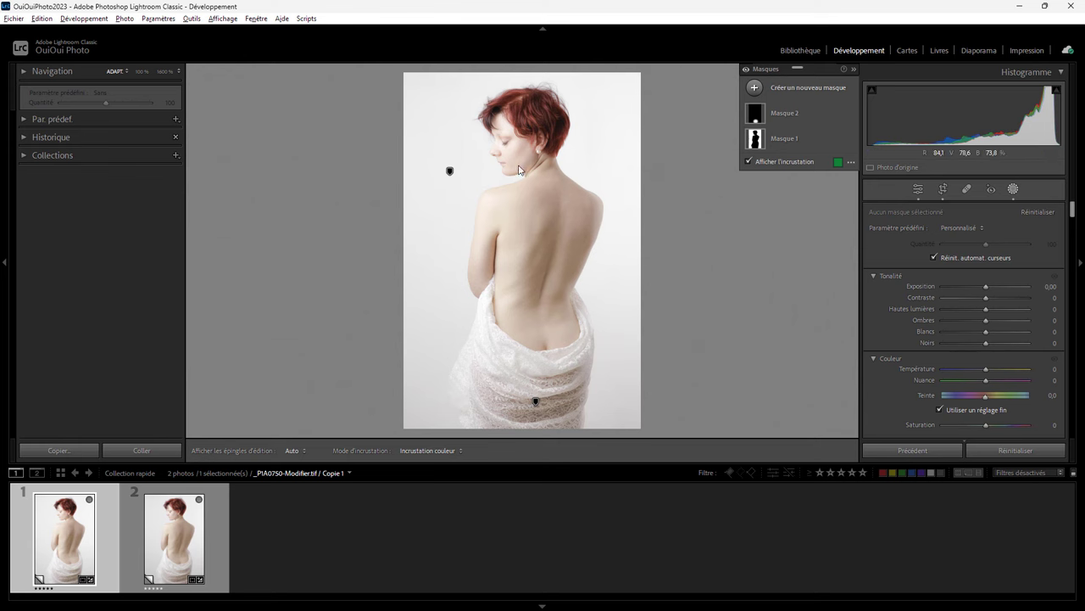
click(211, 533)
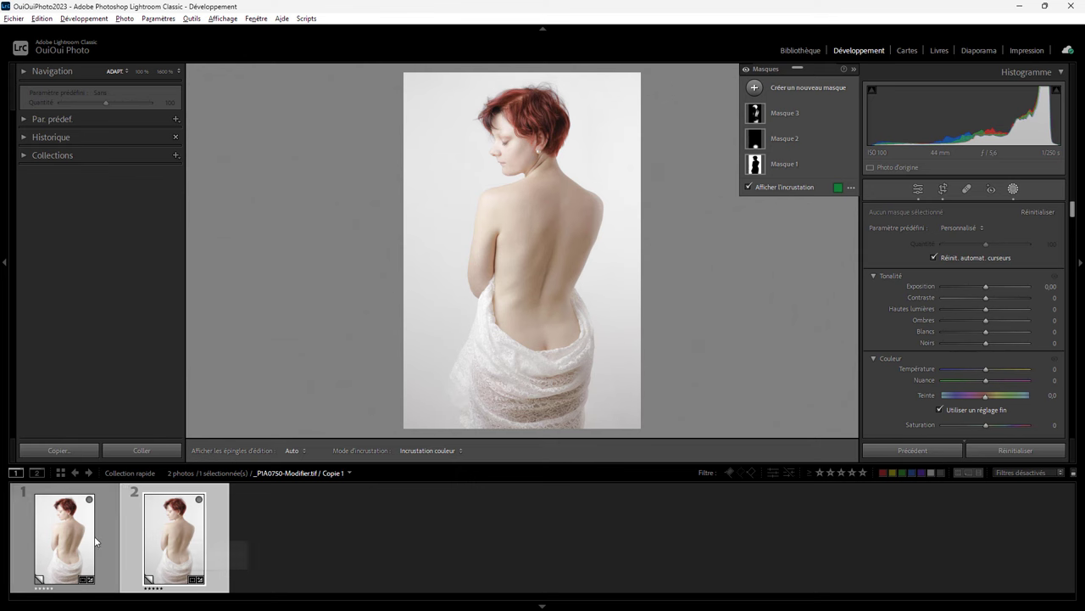
click(74, 542)
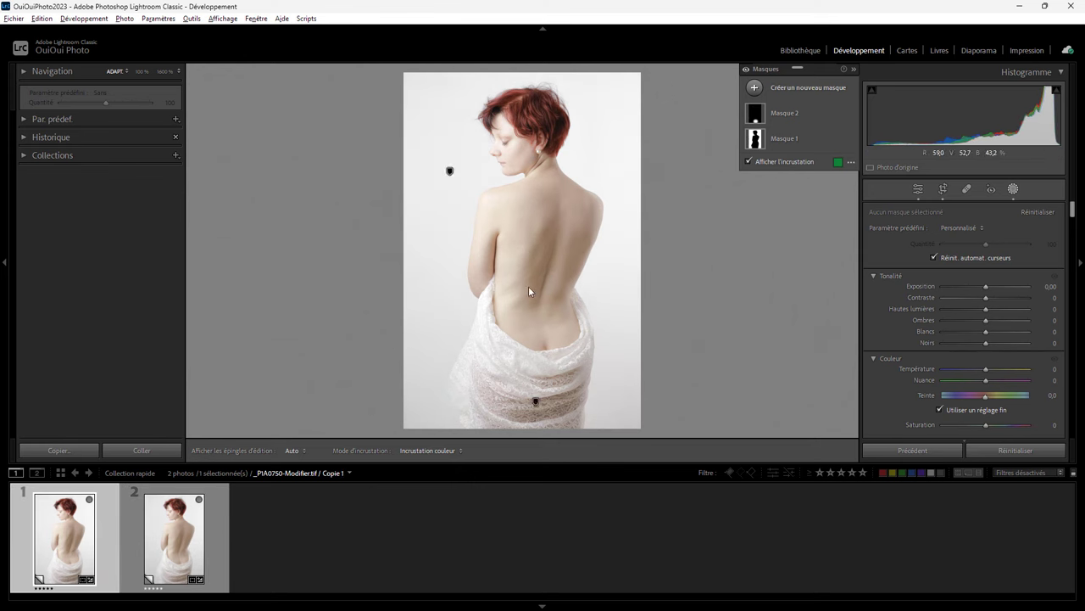
click(170, 547)
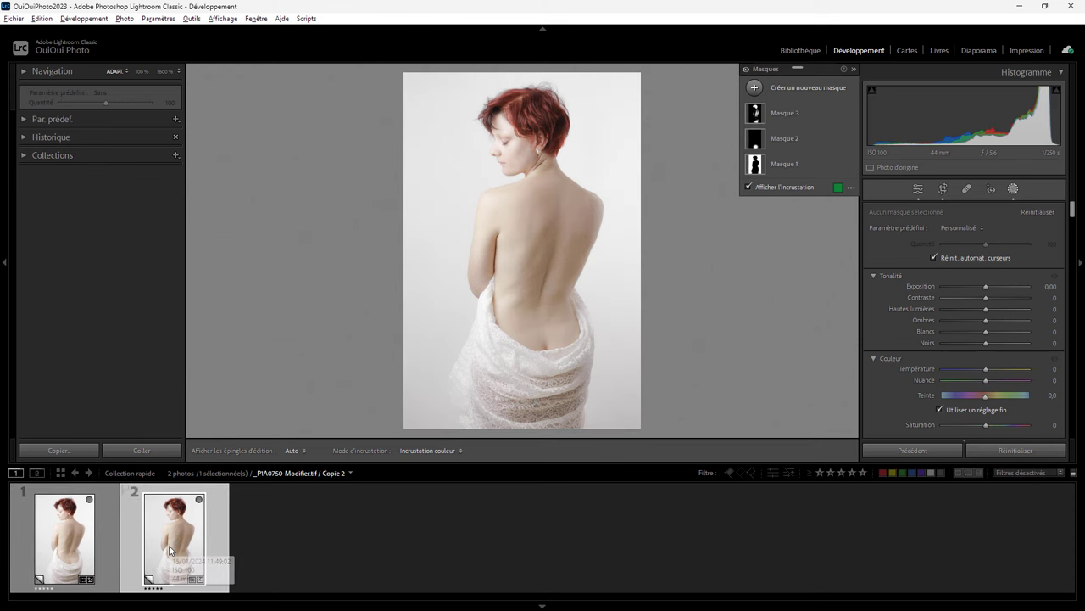
click(72, 550)
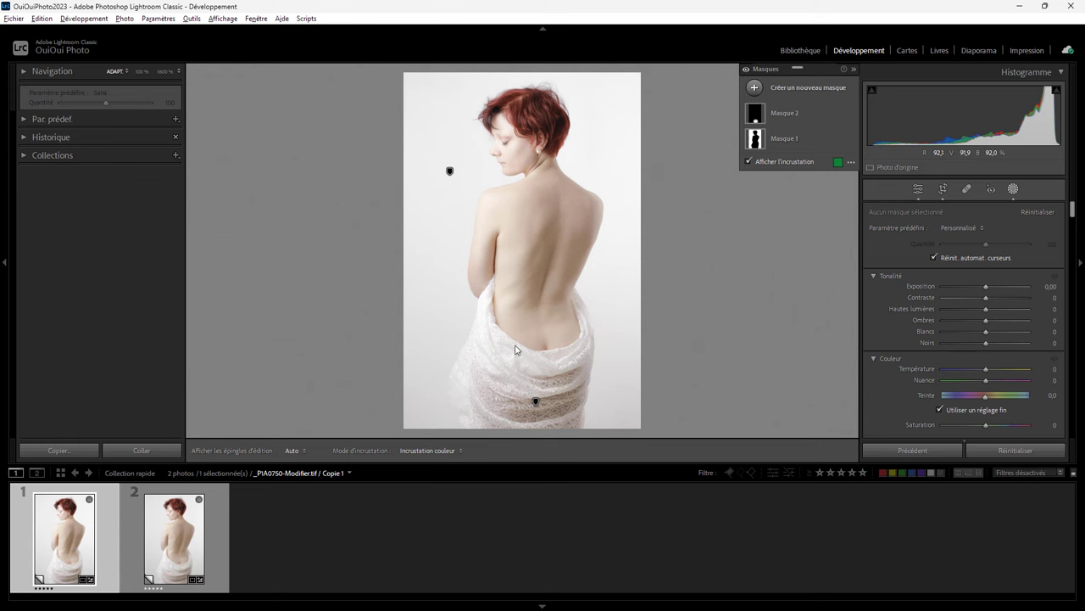
click(188, 544)
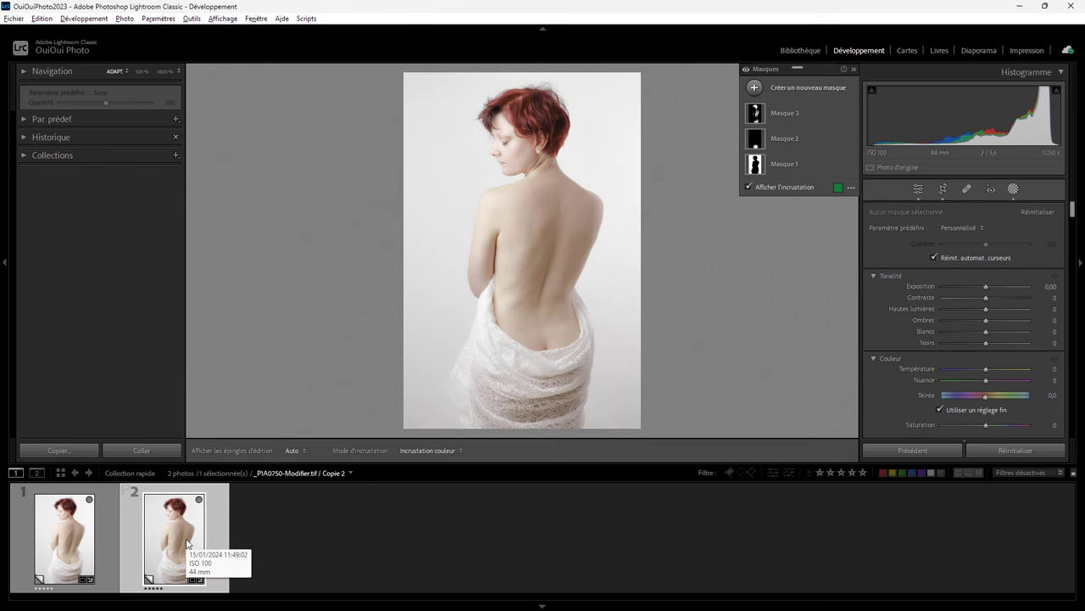
click(80, 530)
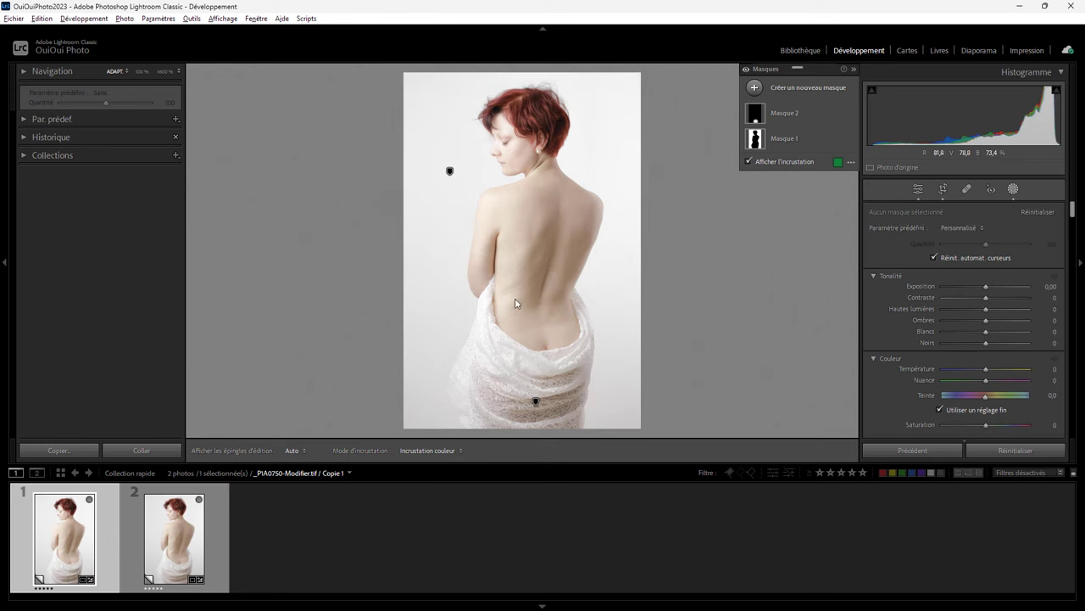
click(187, 541)
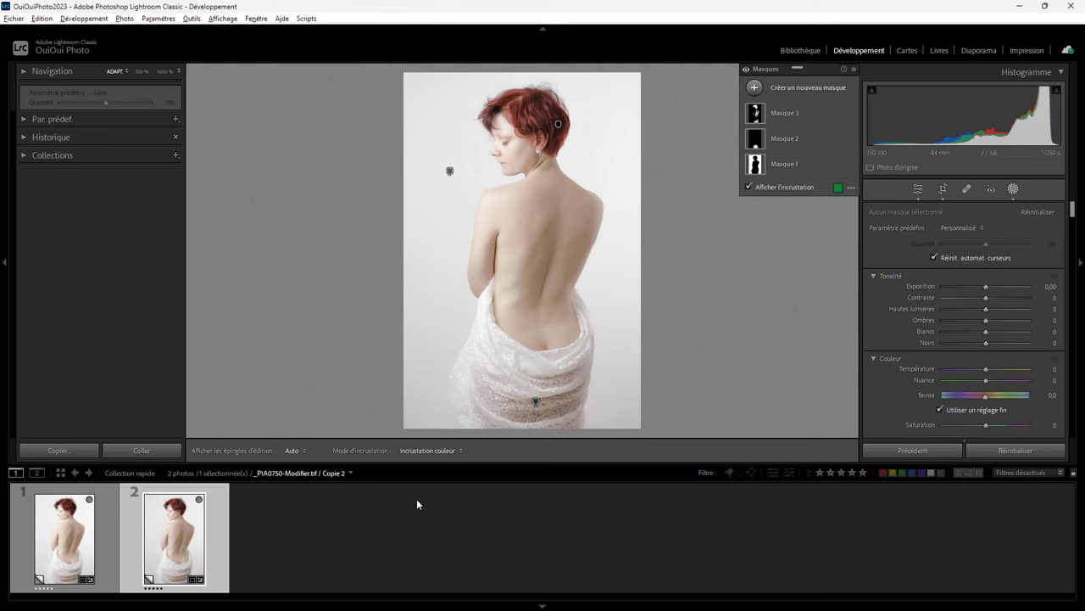
click(66, 543)
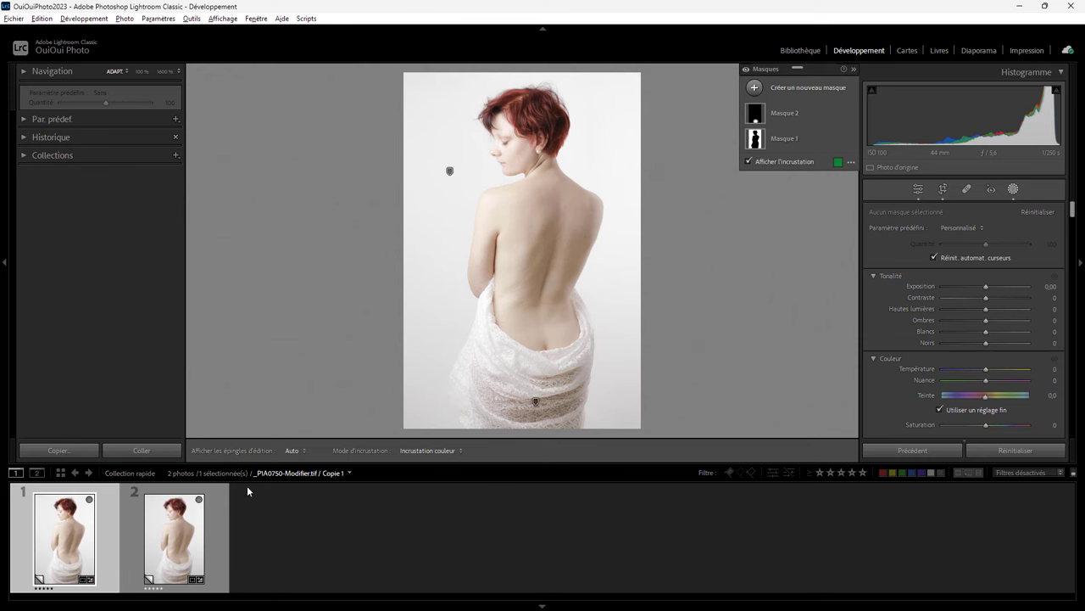
click(178, 541)
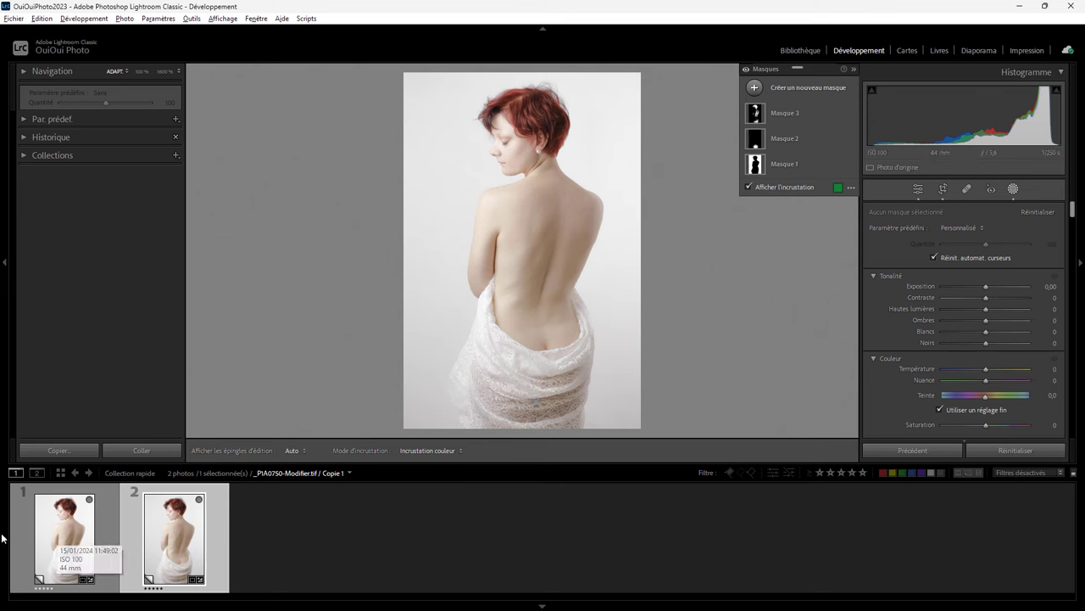
click(61, 537)
Step: Create a third virtual copy from Copie 1 and reset its Shadows to 0
right_click(60, 537)
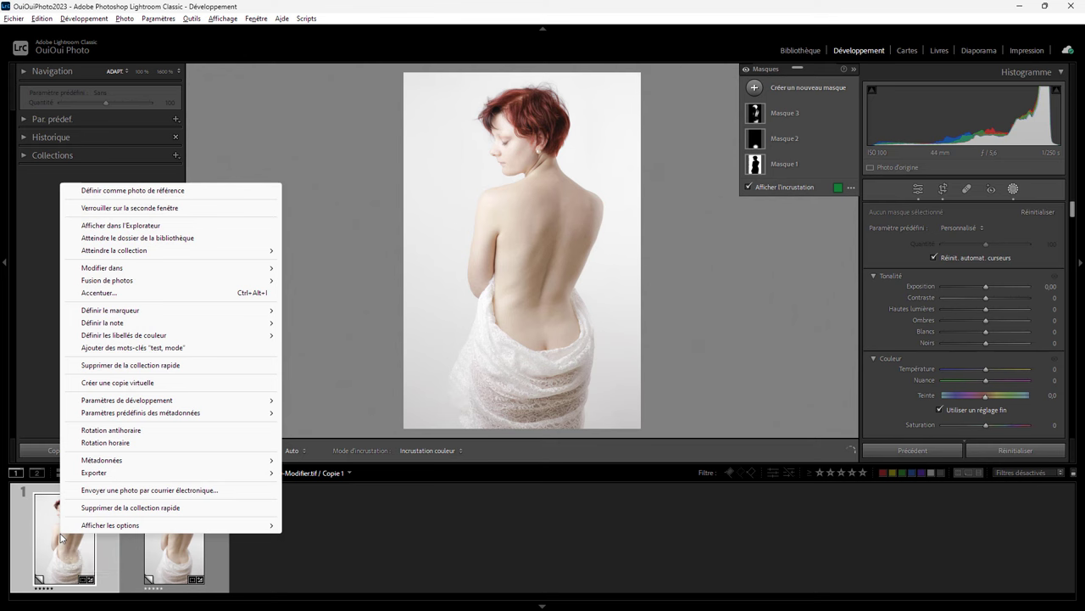
click(112, 381)
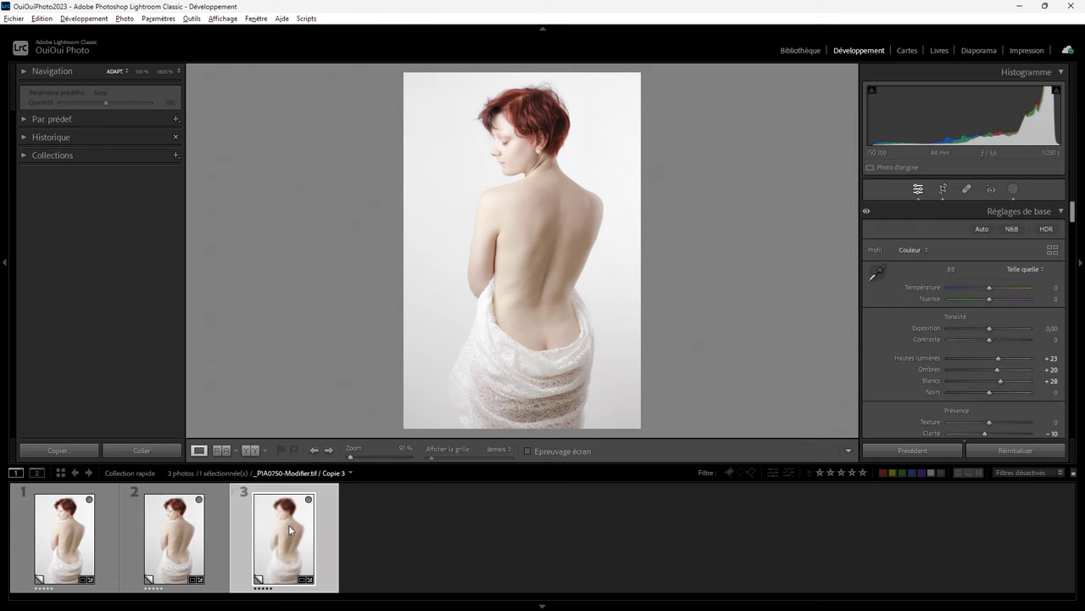
double_click(998, 369)
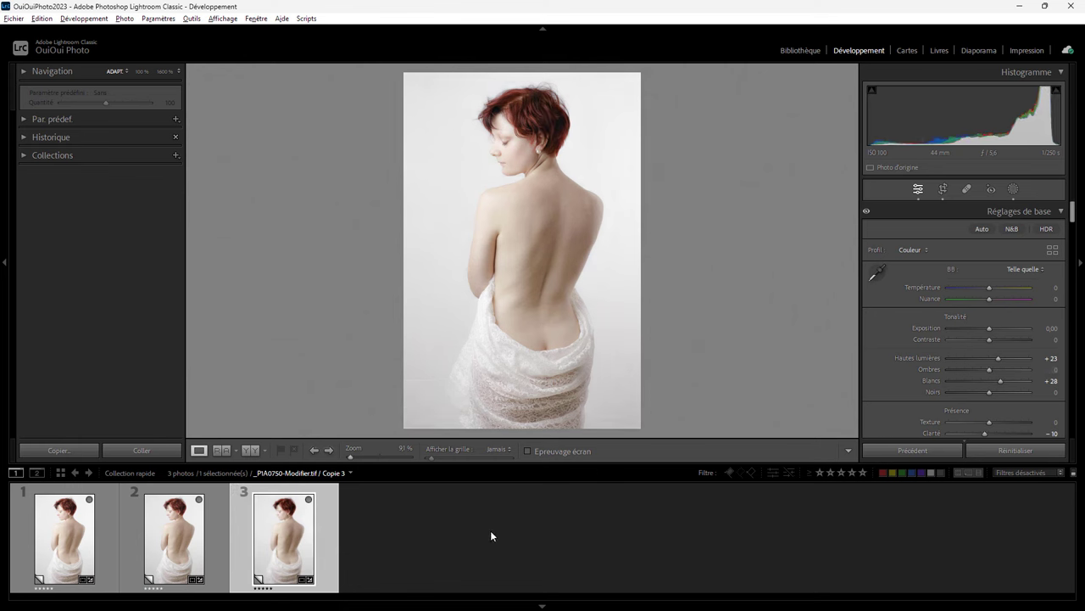
Step: Compare the third copy against Copie 2, finishing on Copie 2
click(178, 552)
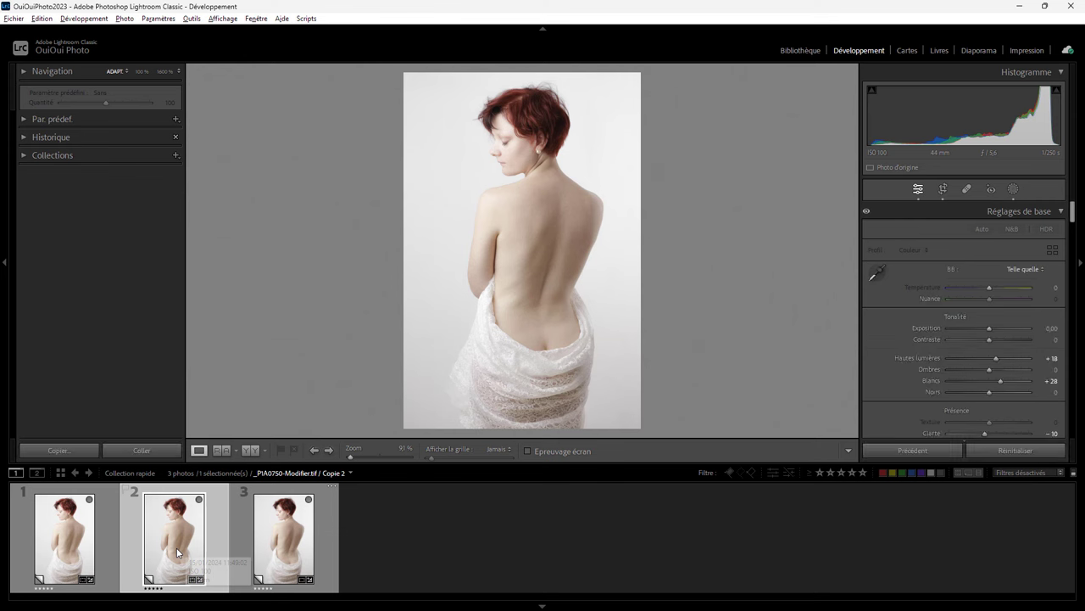
click(282, 543)
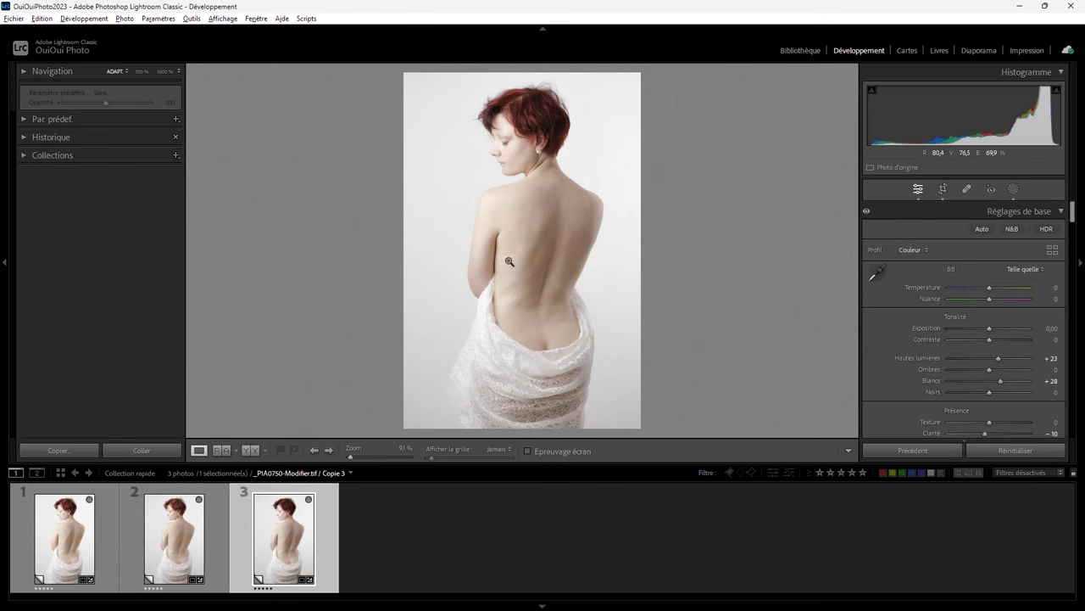
click(161, 541)
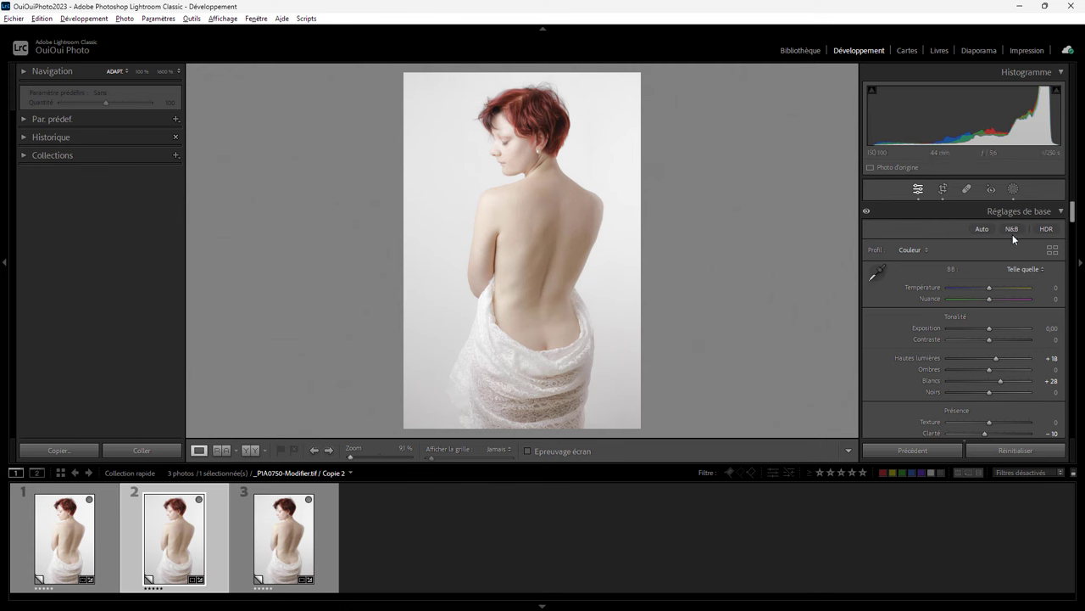
Step: Reopen Masque 3 on Copie 2 and test its Shadows at 100 before returning to +19
click(1014, 188)
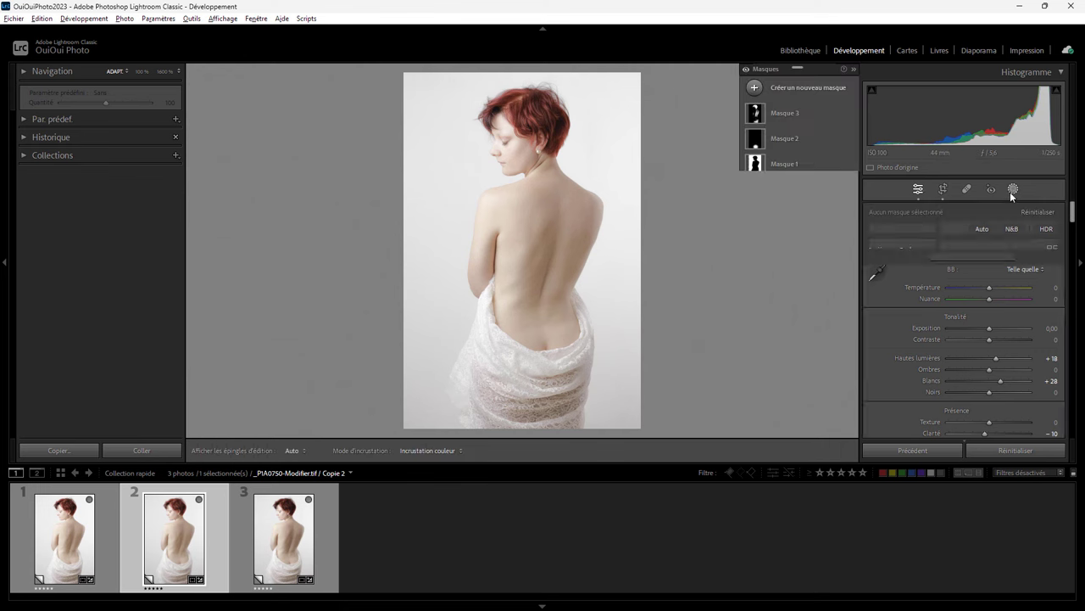
click(794, 115)
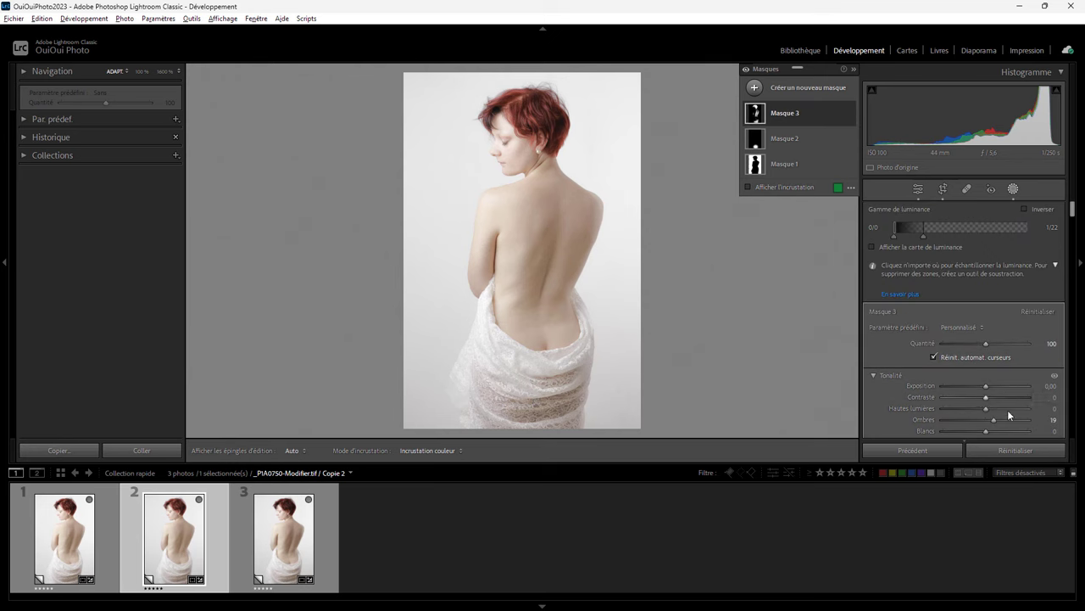
mouse_move(993, 419)
mouse_down()
mouse_move(1056, 424)
mouse_move(998, 424)
mouse_move(1048, 424)
mouse_move(1009, 419)
mouse_move(1036, 421)
mouse_up()
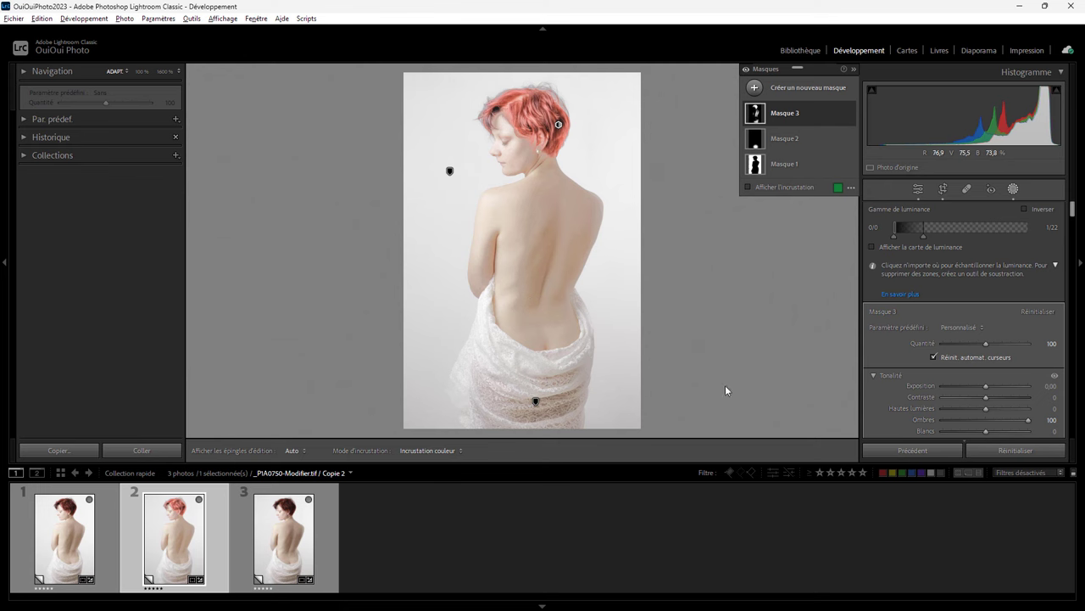
double_click(1026, 419)
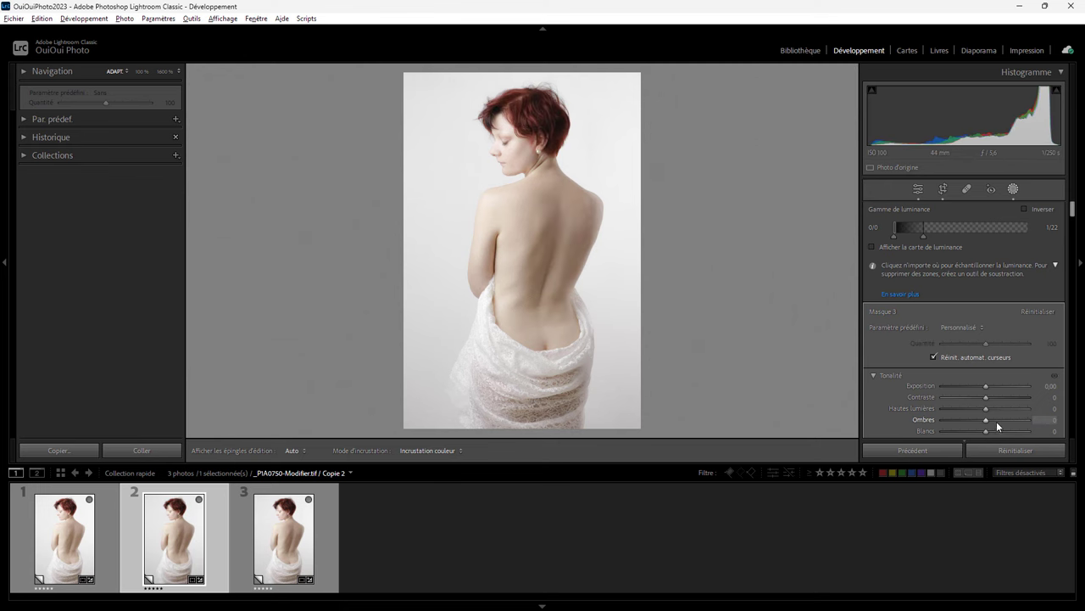
drag(987, 422, 996, 419)
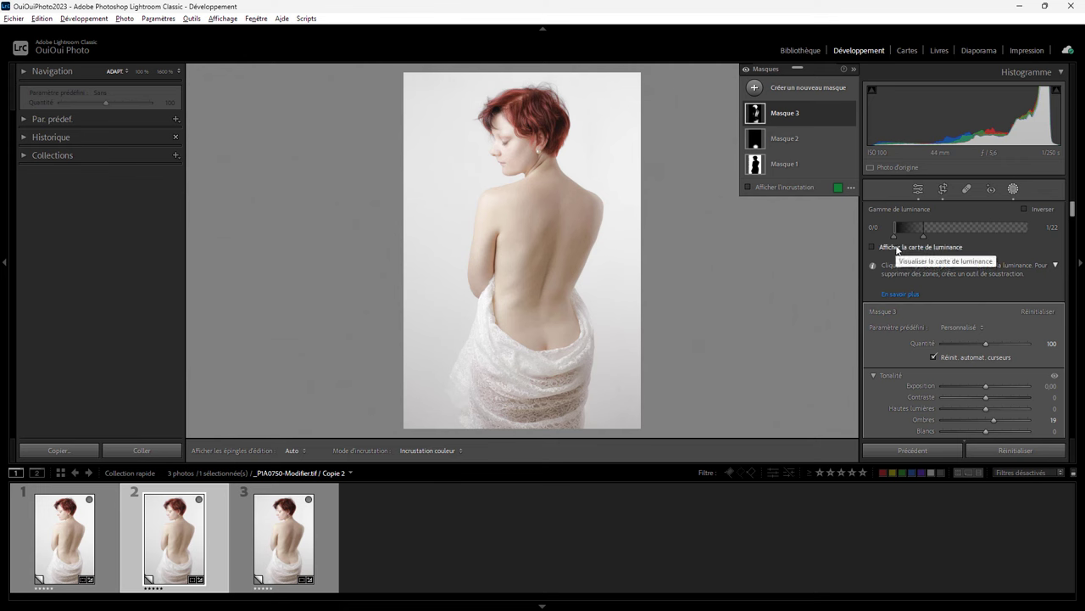
Step: Show Masque 3's overlay and narrow its luminance range to 0–1/4 on the hair
drag(897, 227, 905, 230)
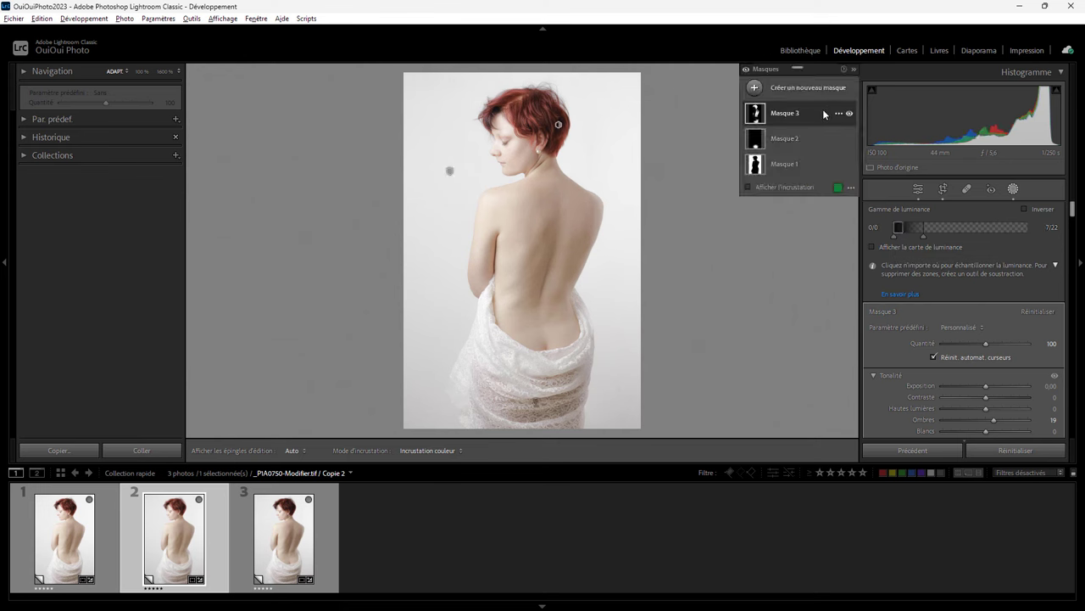
click(824, 113)
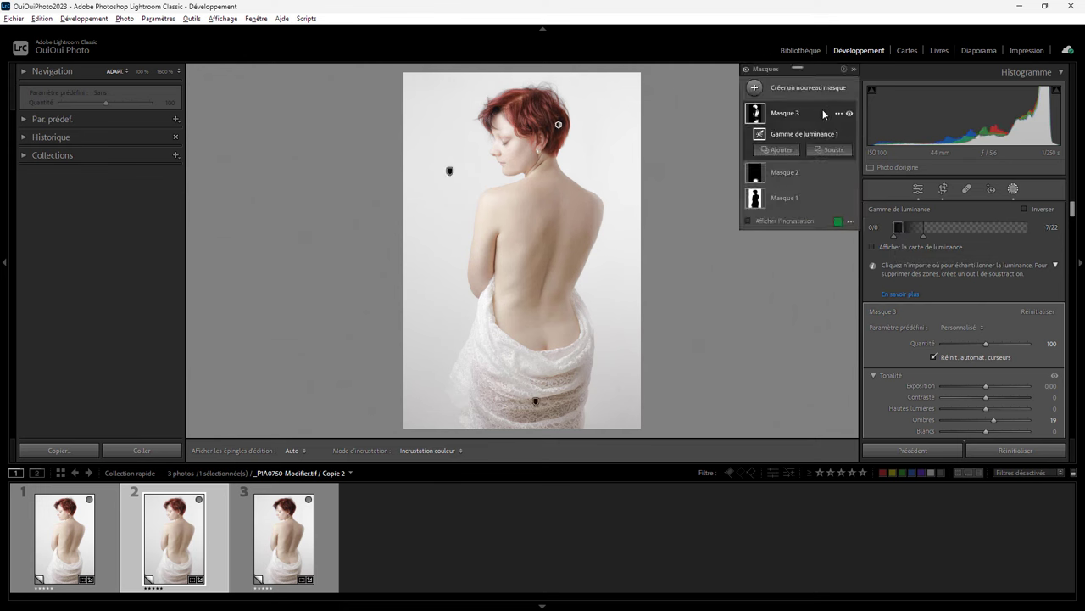
click(780, 221)
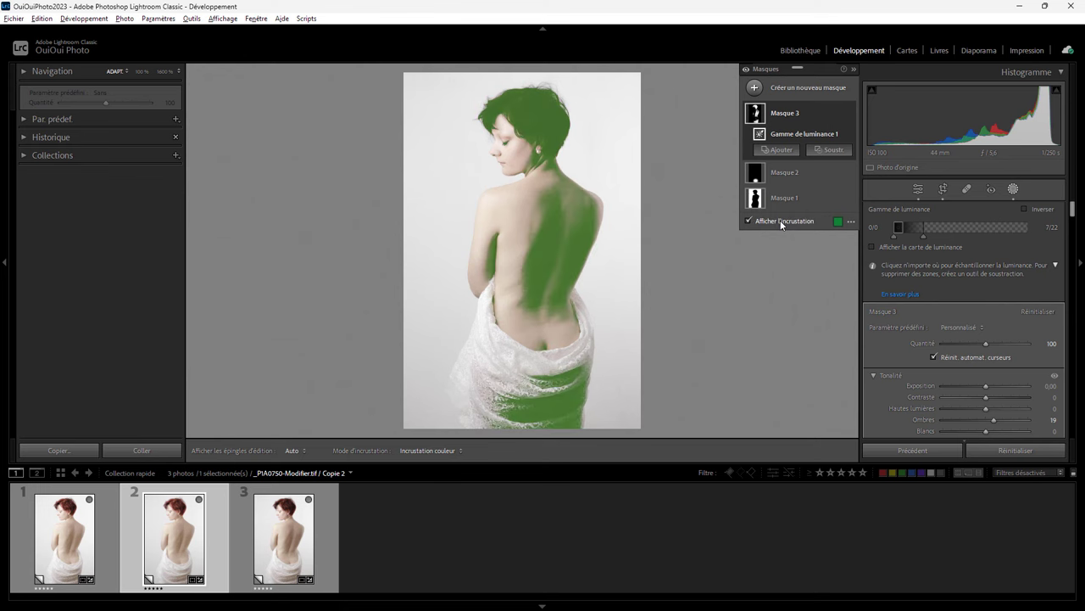
click(902, 229)
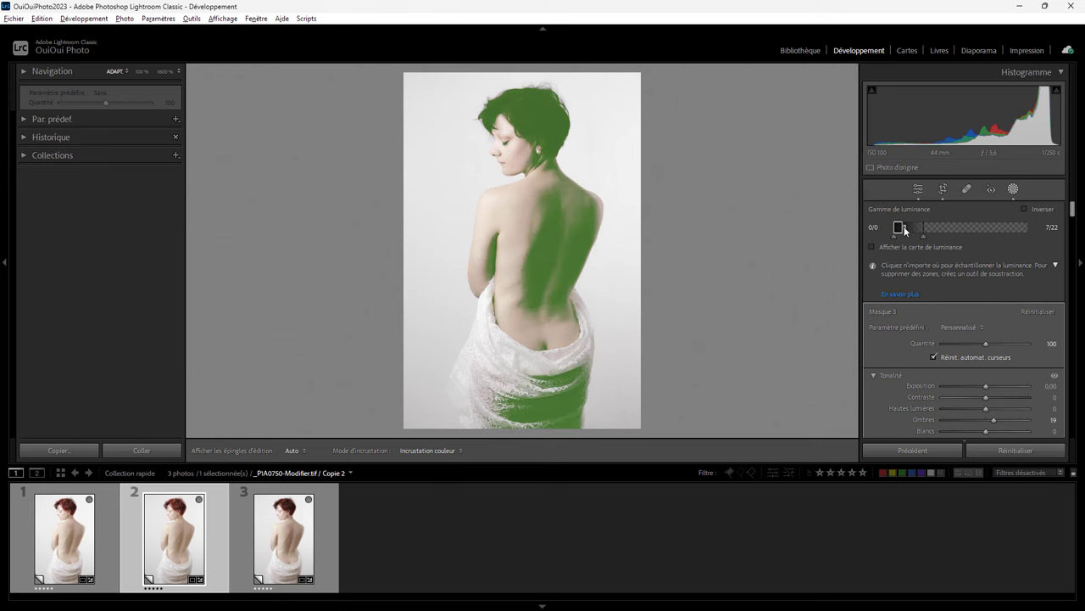
mouse_move(904, 229)
mouse_down()
mouse_move(913, 239)
mouse_move(901, 240)
mouse_up()
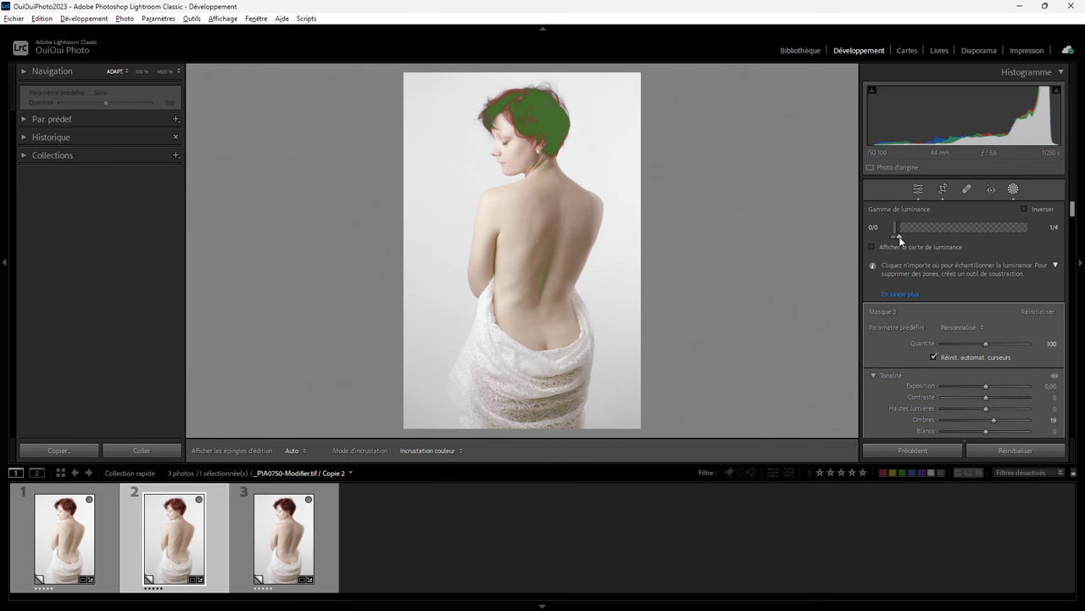
drag(901, 240, 897, 240)
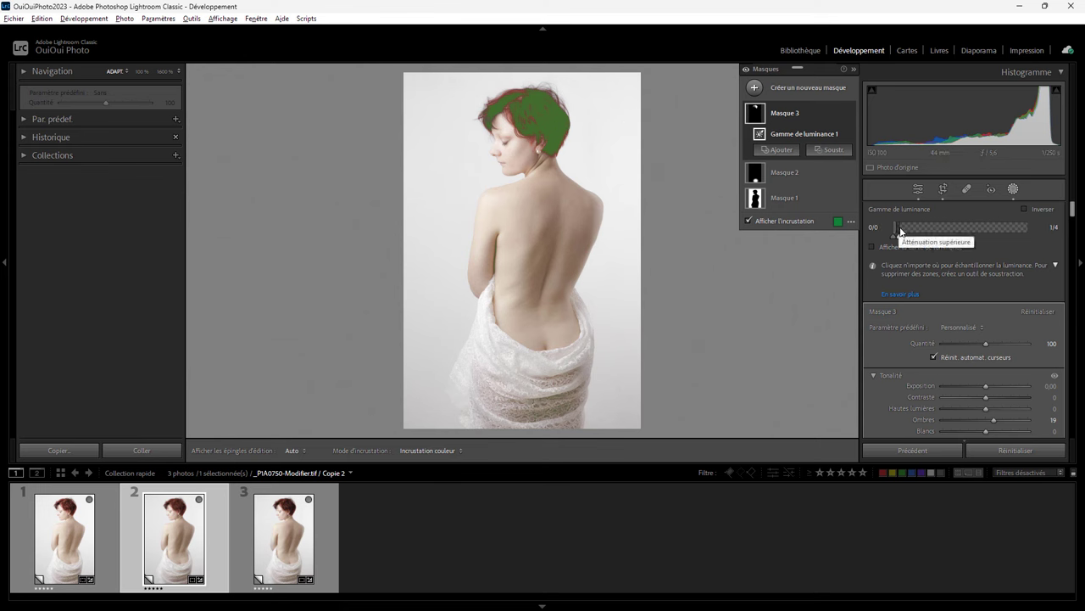
Step: Shift Masque 3's luminance range to the brightest tones, 89/95–100/100
drag(900, 238, 1042, 246)
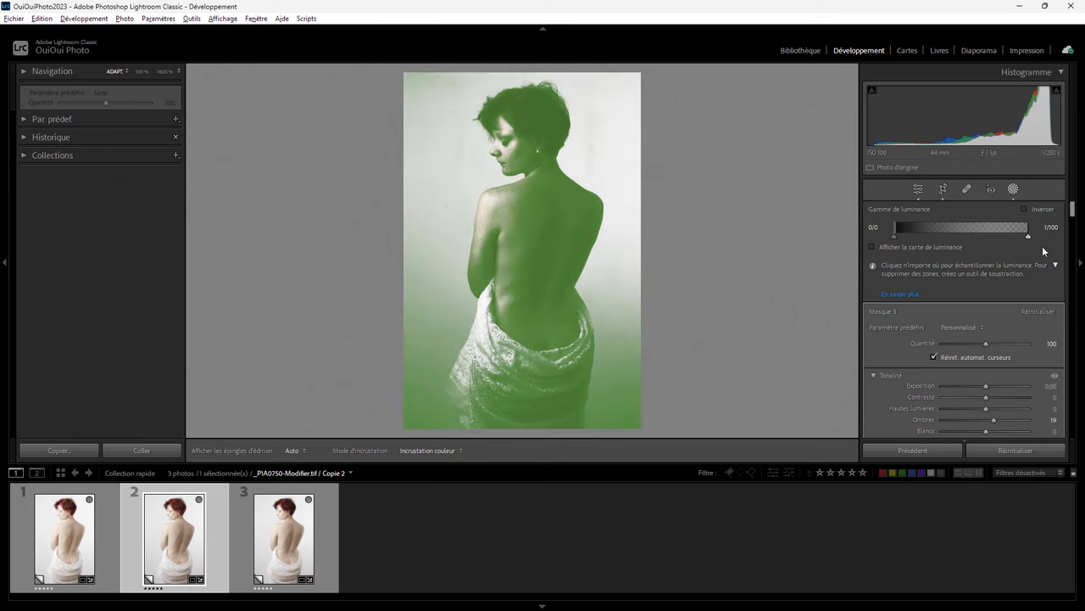
drag(897, 229, 1031, 233)
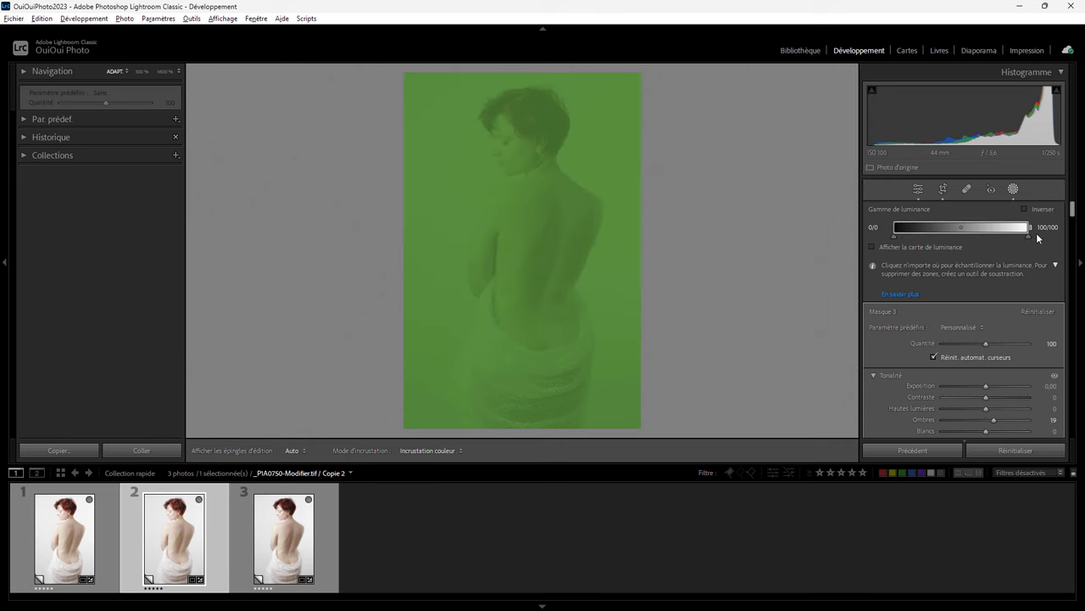
drag(895, 239, 1020, 243)
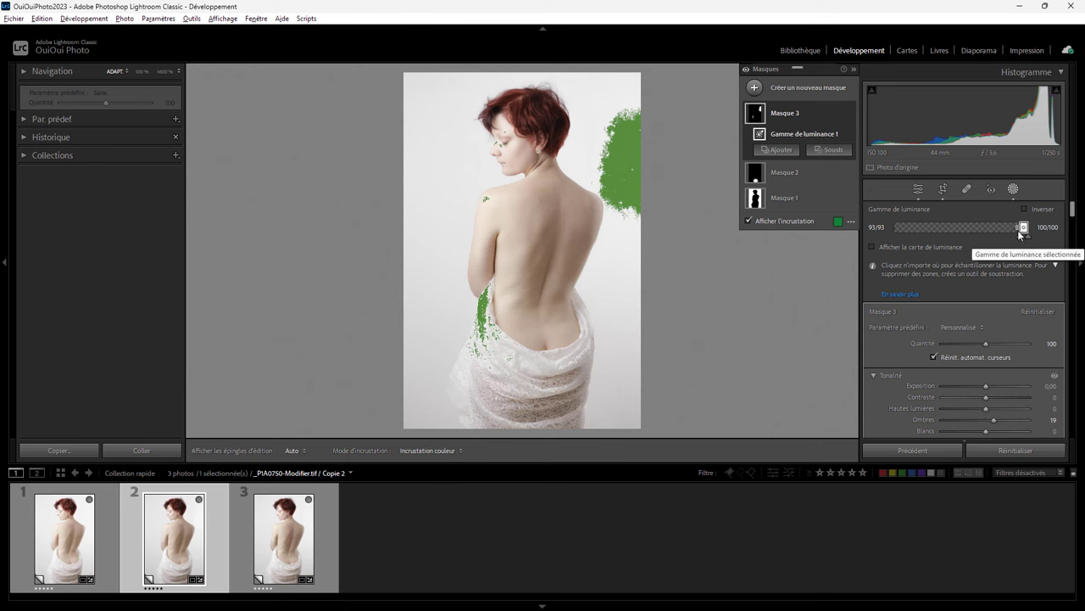
drag(1020, 234, 1014, 237)
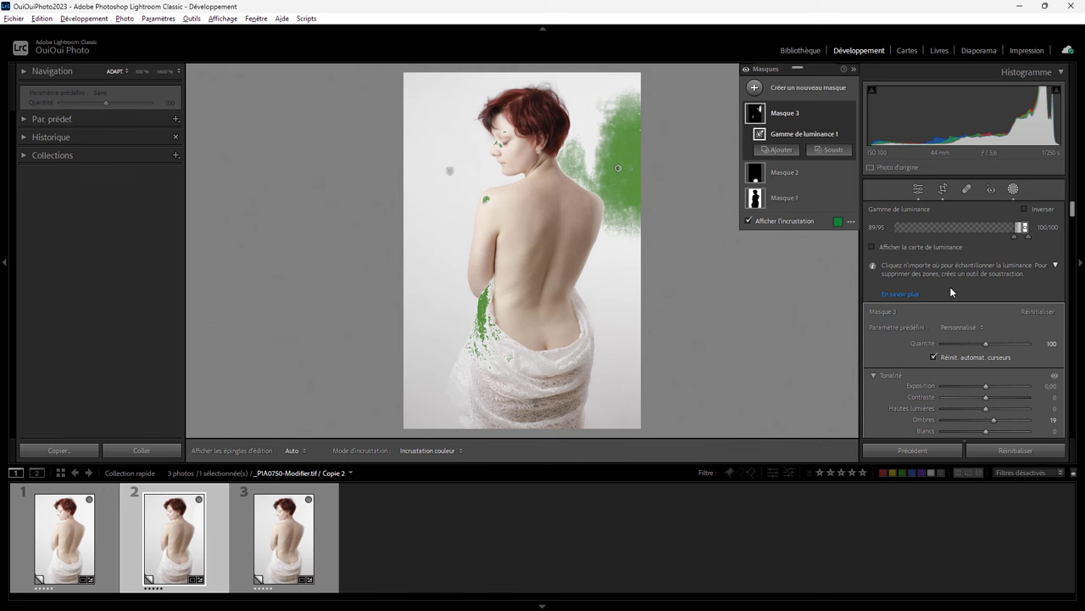
Step: Open the list of new mask types to add another Luminance Range mask
click(755, 88)
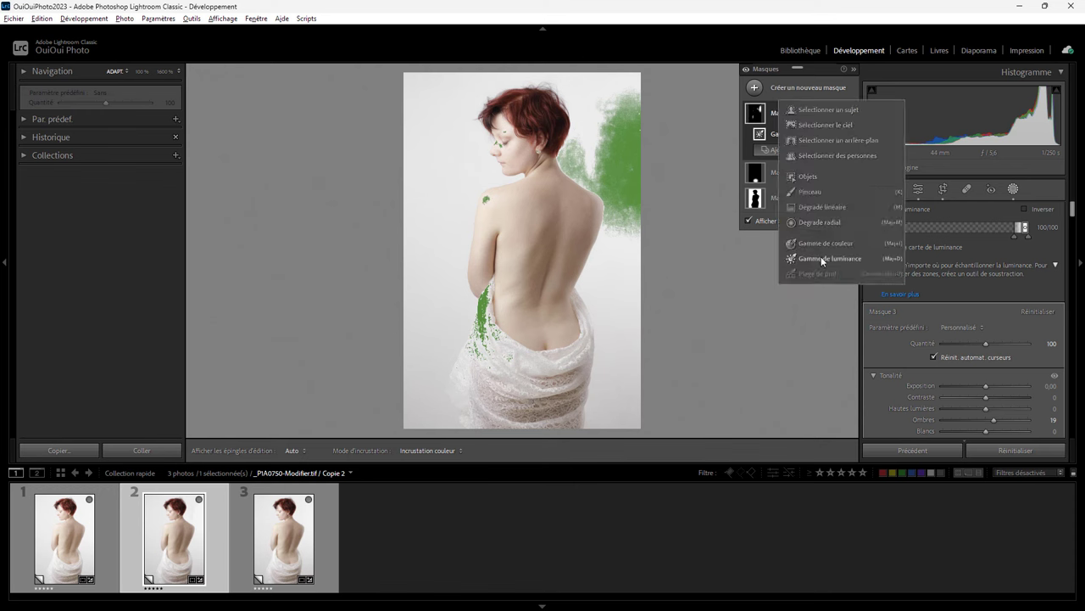